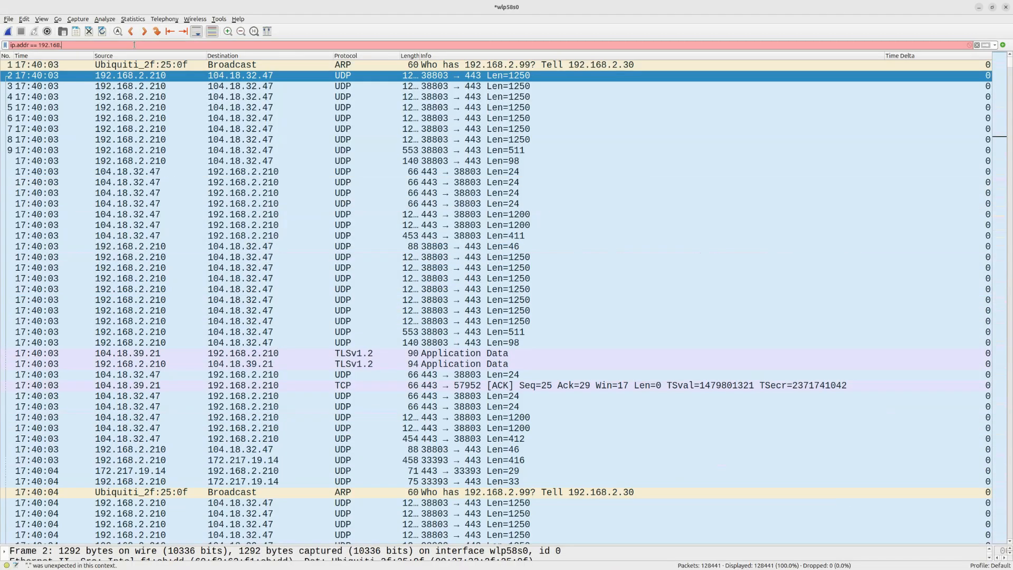
# Filter the packet list with ip.addr == 192.168.2.210, and after it with tcp.port == 443.
pyautogui.write('2.210')
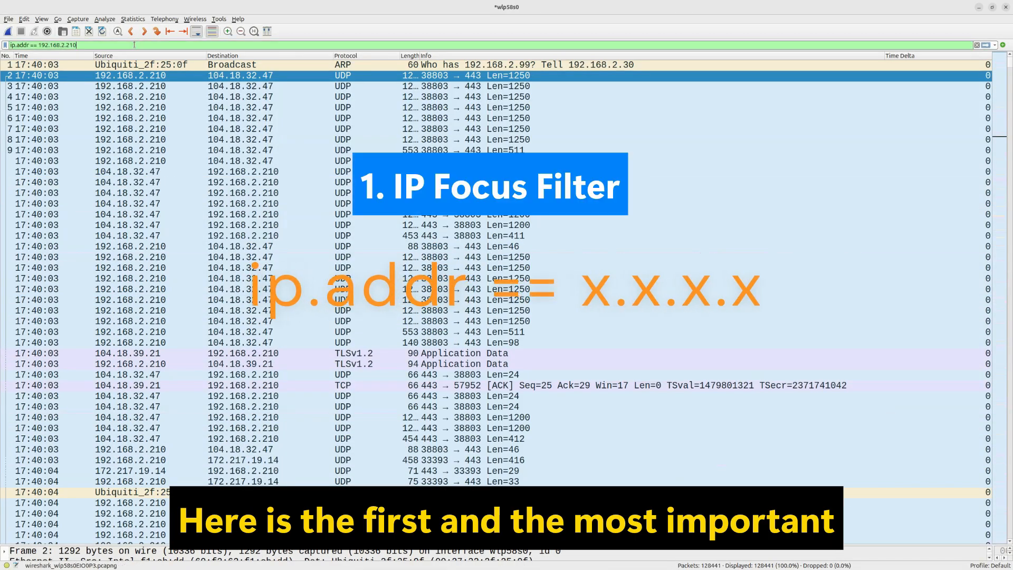
pyautogui.press('Return')
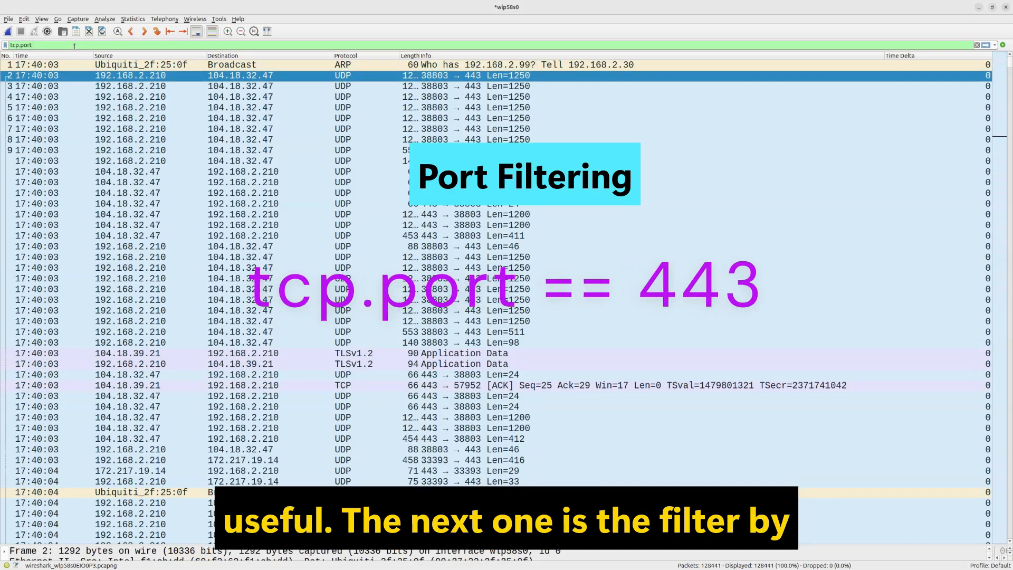
pyautogui.write('==')
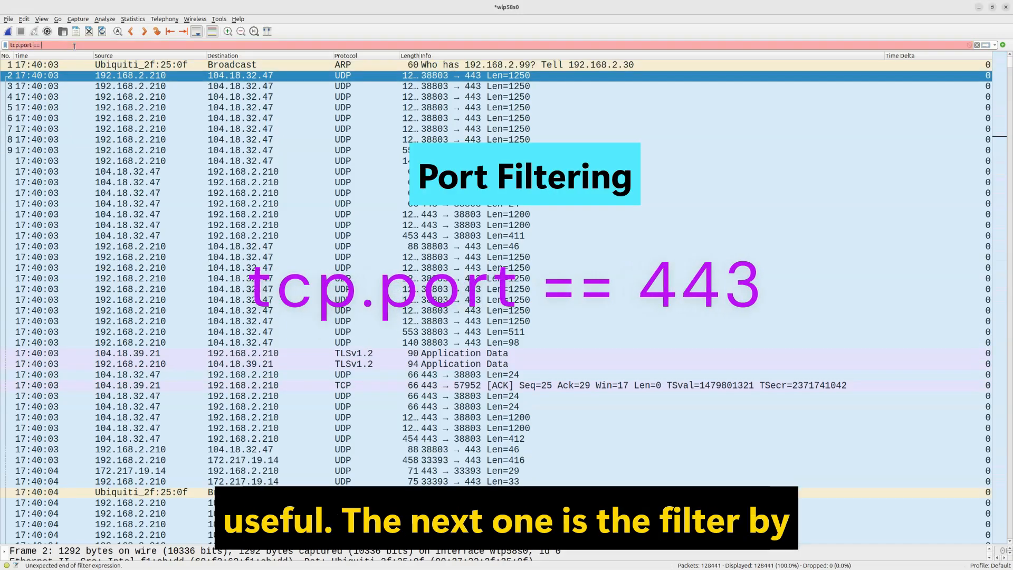
pyautogui.write(' 443')
pyautogui.press('Return')
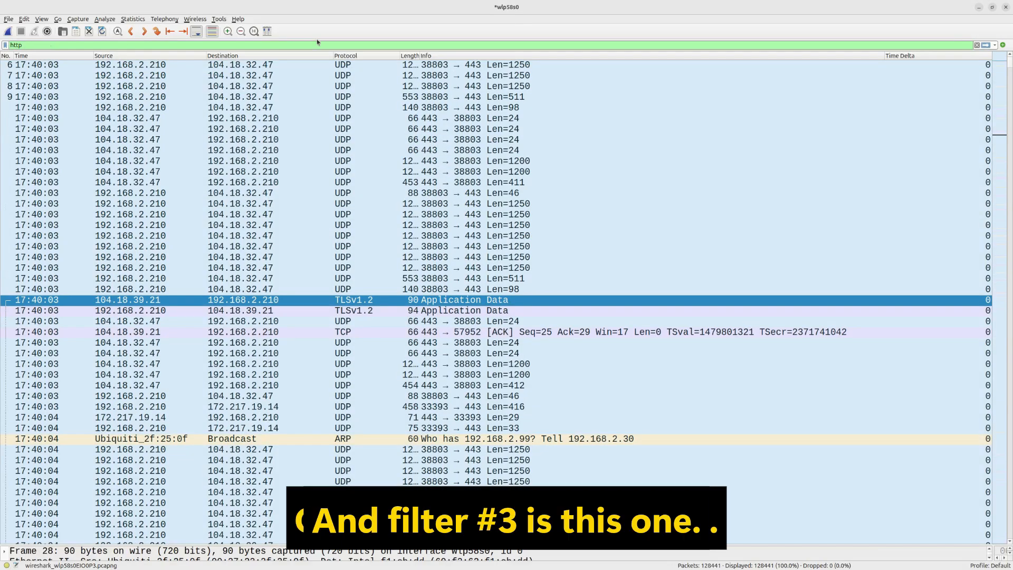
# Apply the display filter http || tls to show only HTTP and TLS traffic.
pyautogui.write('http || tl')
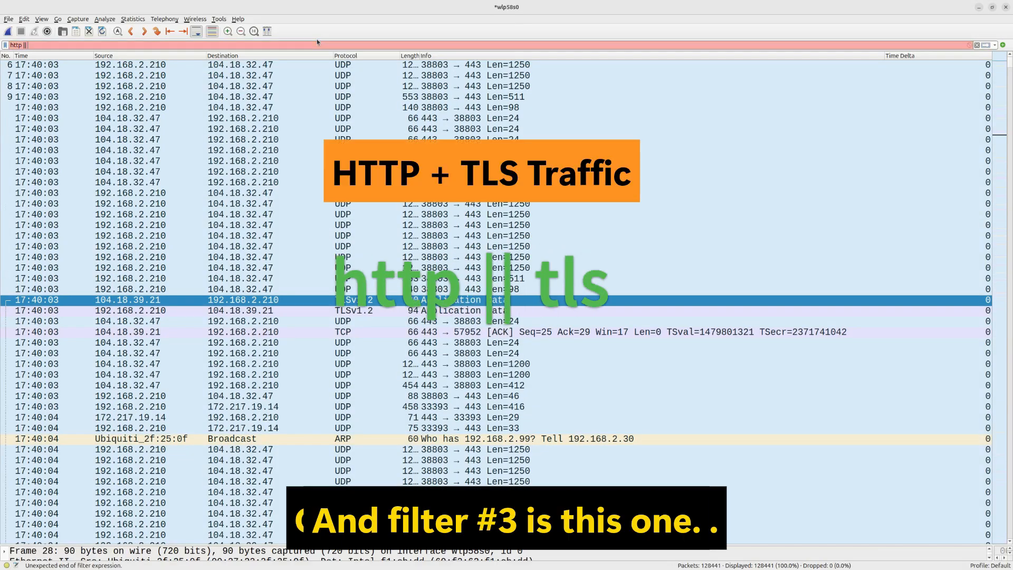
pyautogui.write('s')
pyautogui.press('Return')
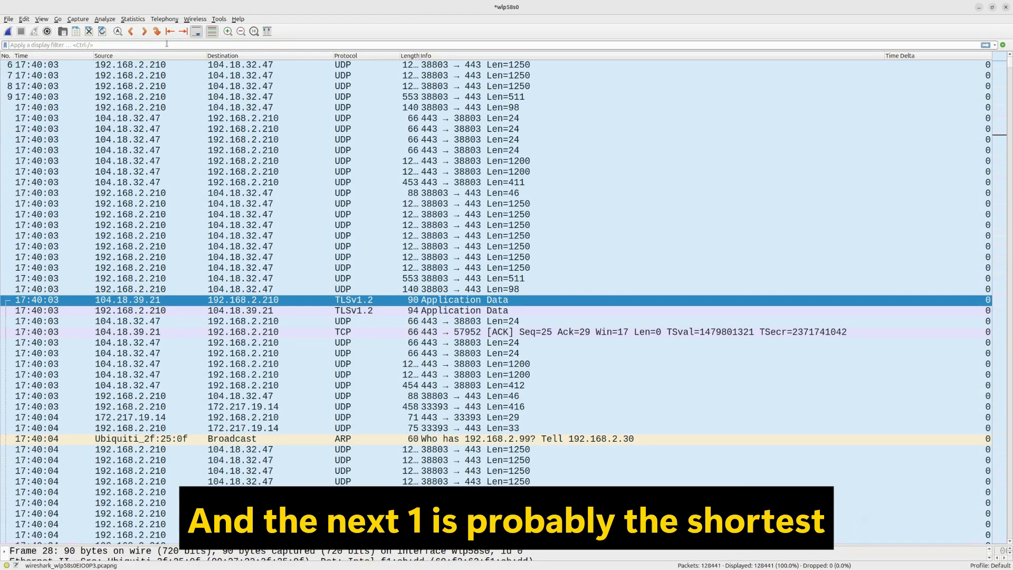
# Filter the capture for dns traffic, and after it for tcp.analysis.retransmission packets.
pyautogui.write('dns')
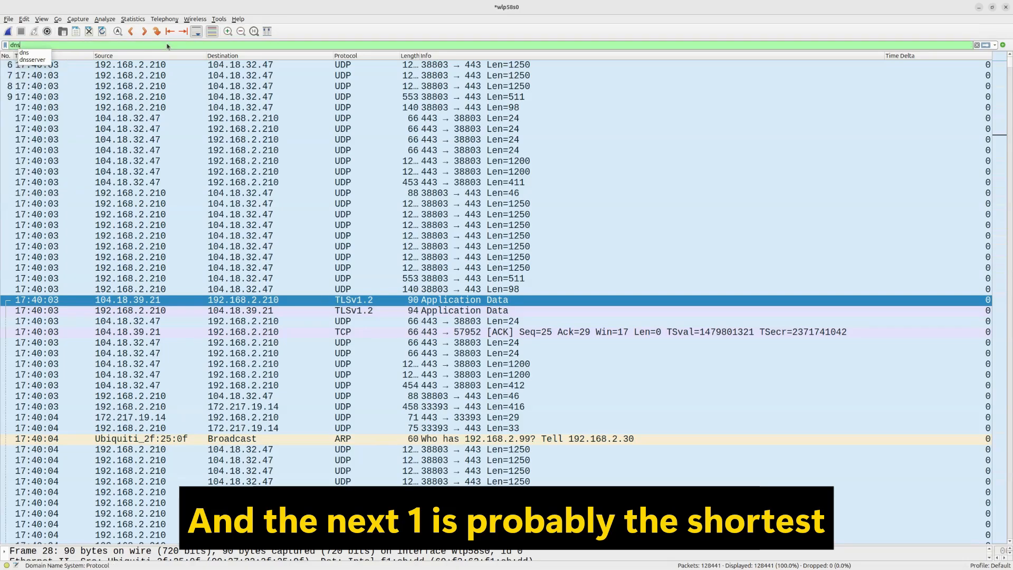
pyautogui.press('Return')
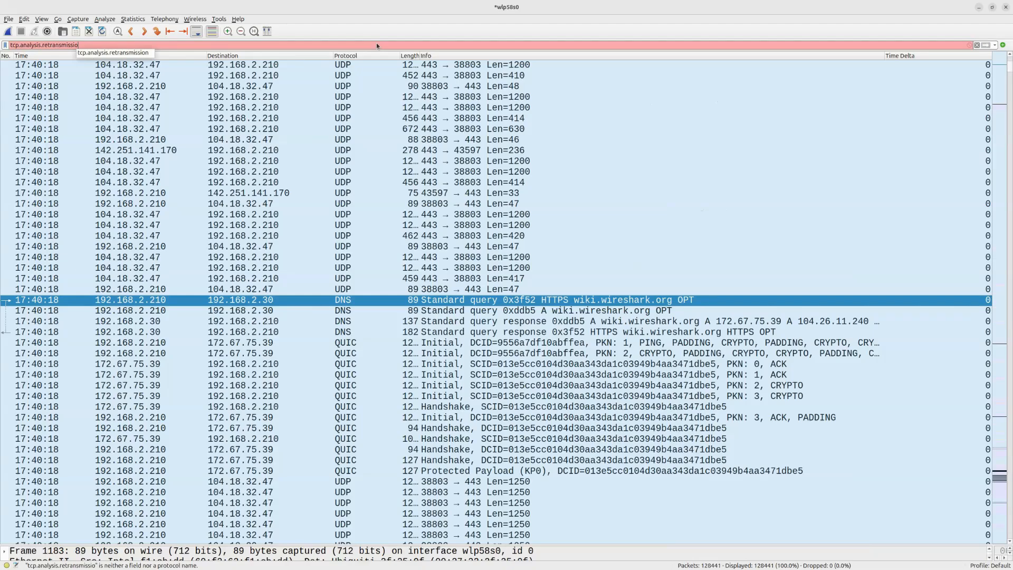
pyautogui.write('sion')
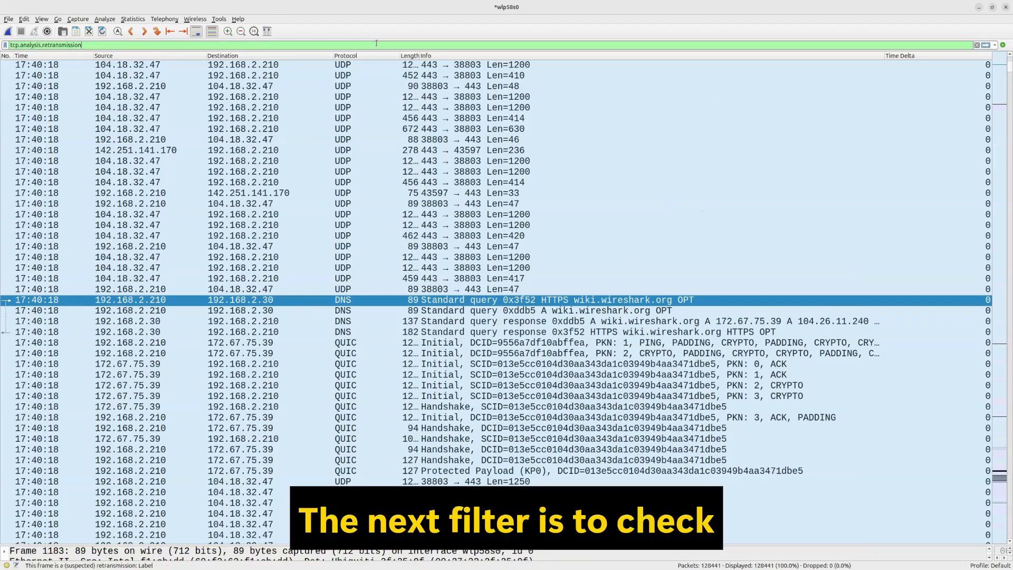
pyautogui.press('Return')
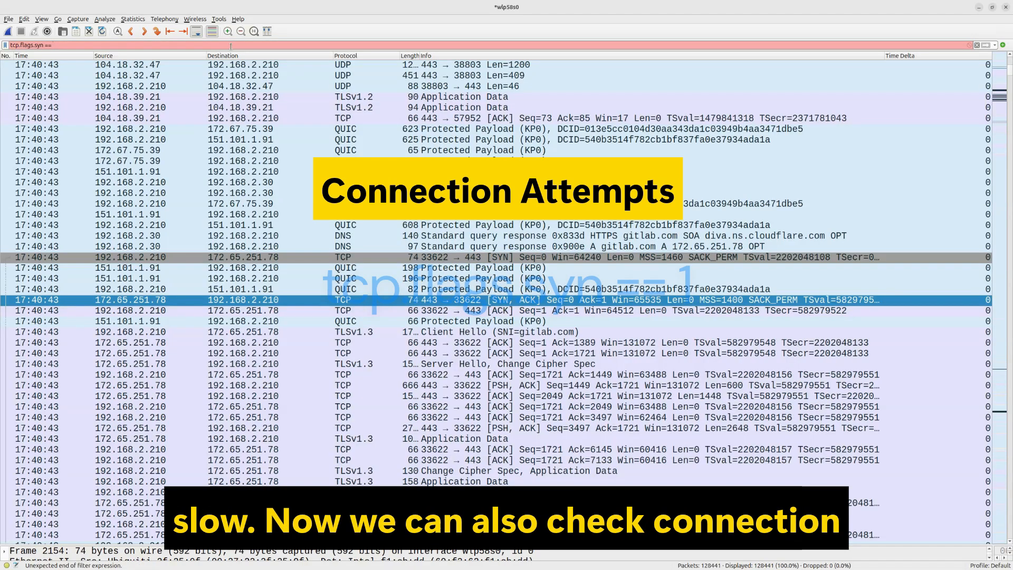
# Filter the capture for connection attempts with tcp.flags.syn == 1, and after it for icmp traffic.
pyautogui.write('tcp.flags.syn == 1')
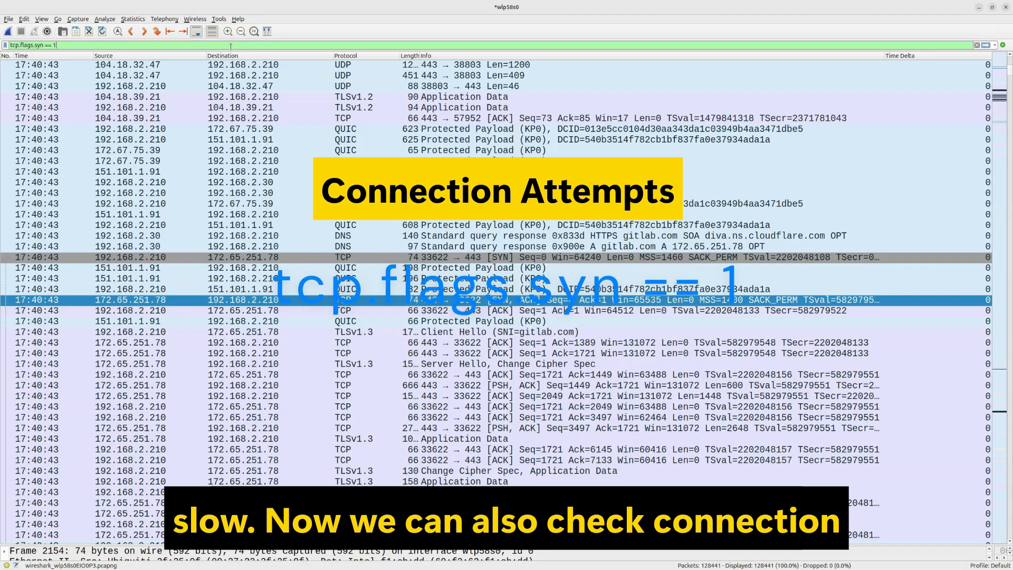
pyautogui.press('Return')
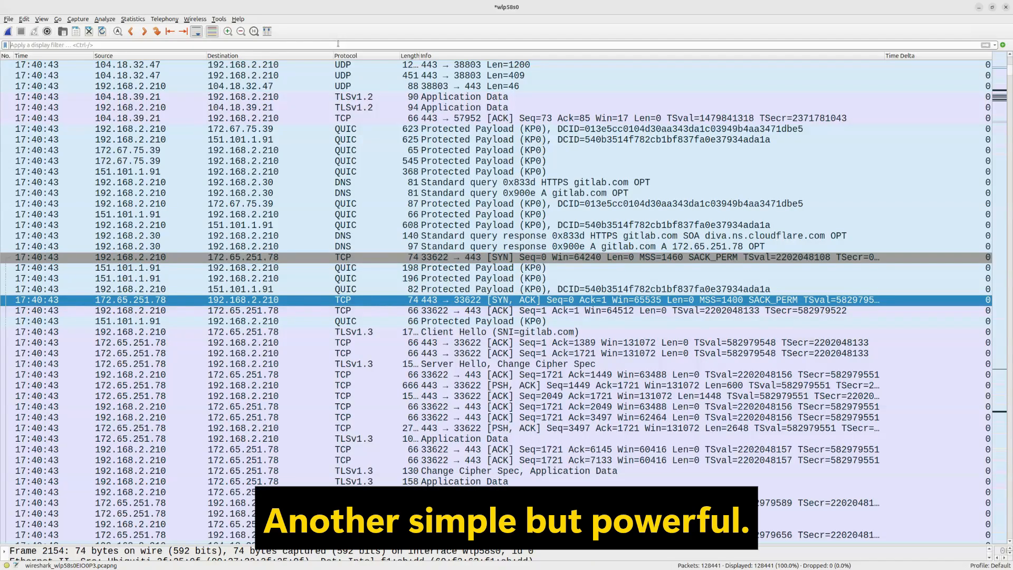
pyautogui.write('icmp')
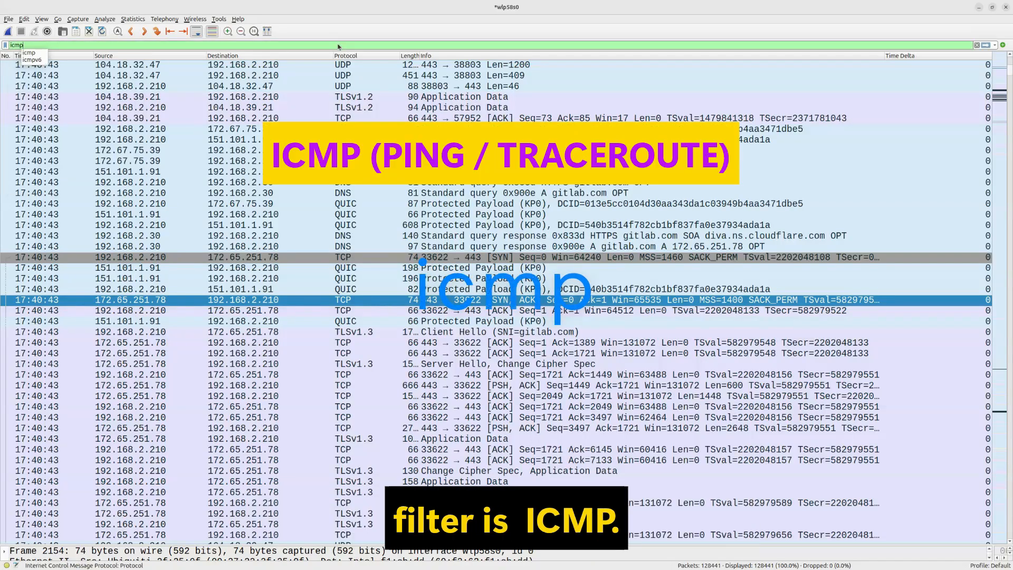
pyautogui.press('Return')
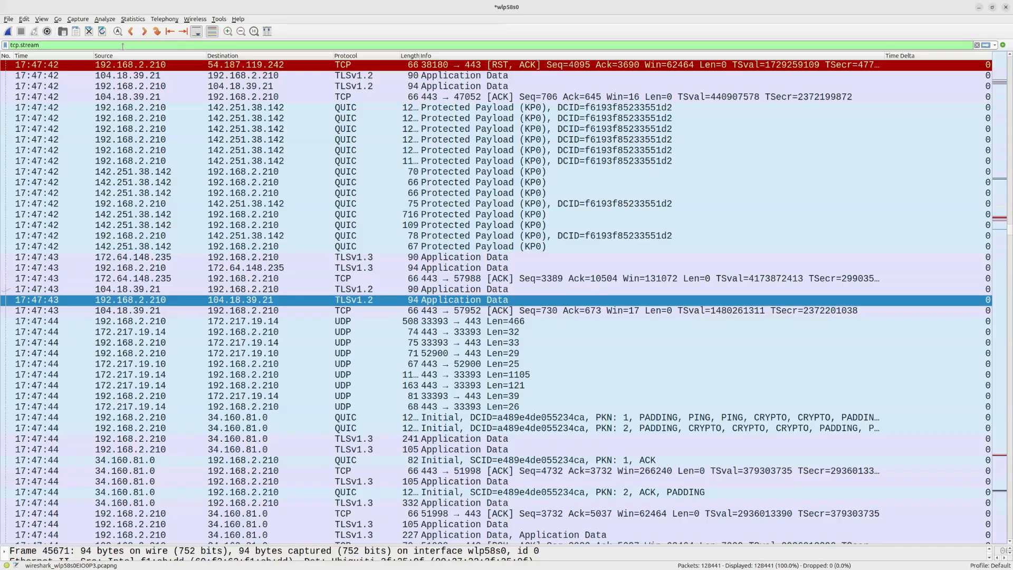
# Apply the display filter tcp.stream eq 0 to isolate a single conversation, and clear the filter again.
pyautogui.write('eq')
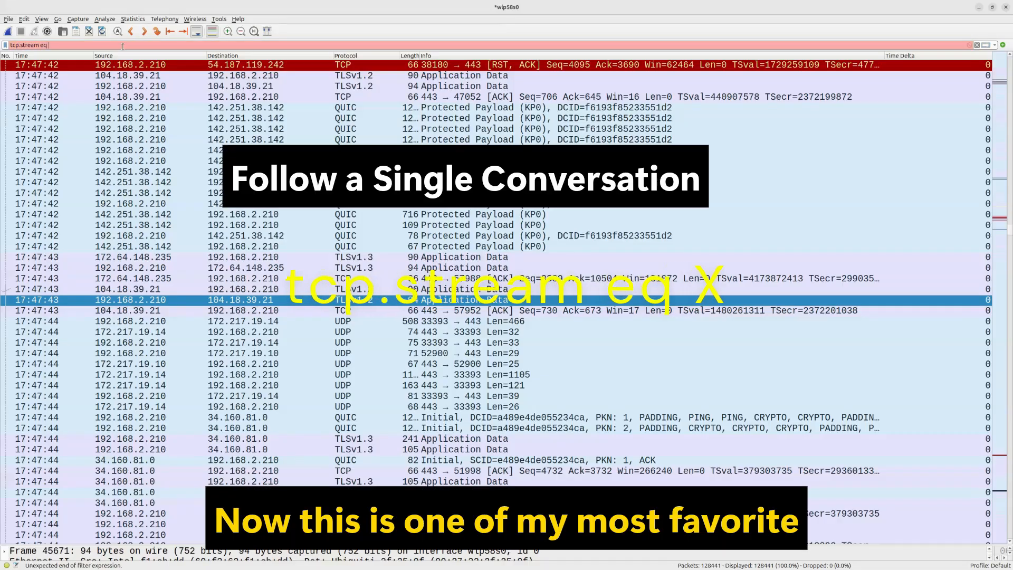
pyautogui.write(' 0')
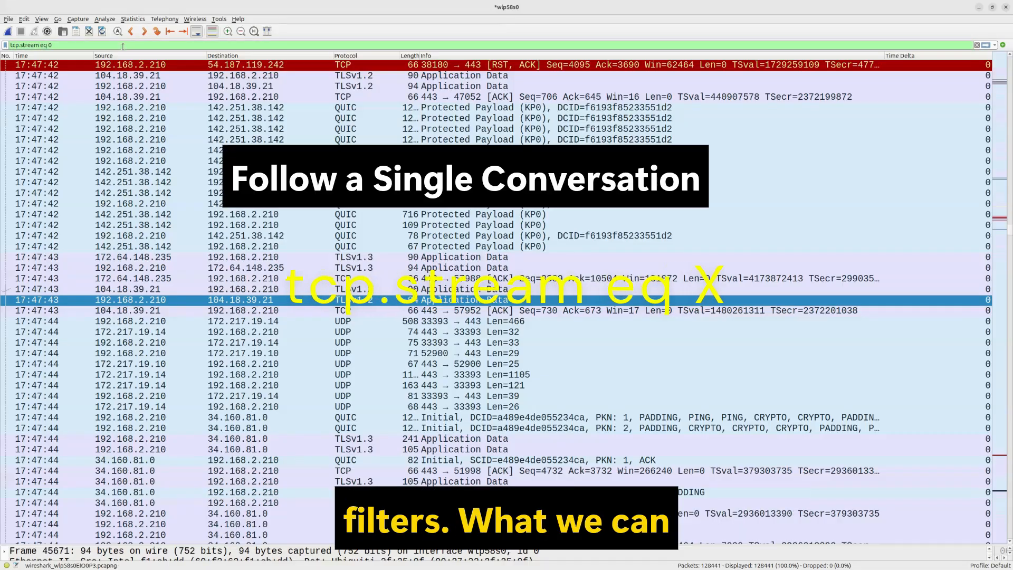
pyautogui.press('Return')
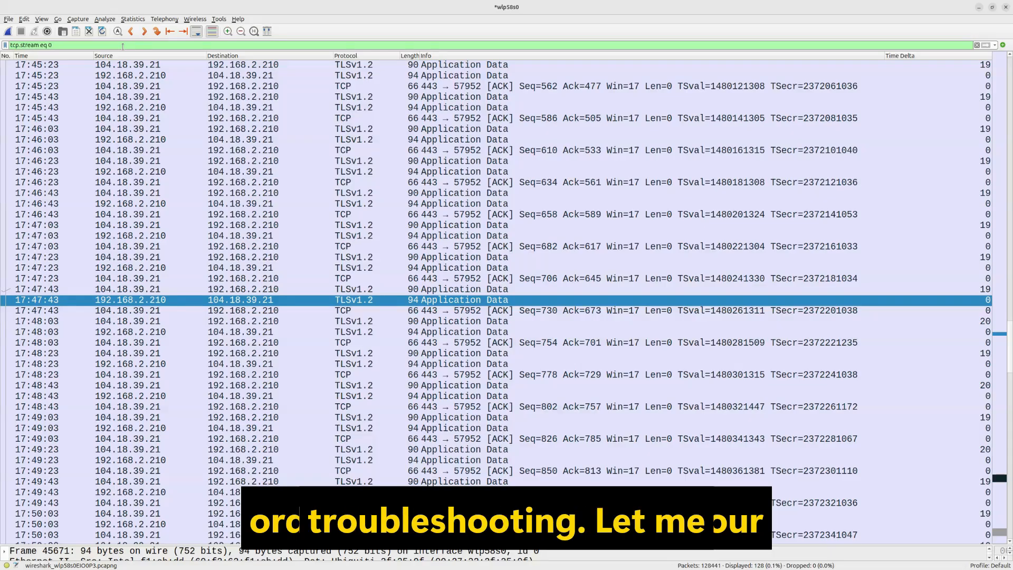
pyautogui.hotkey('ctrl', 'a')
pyautogui.press('BackSpace')
pyautogui.press('Return')
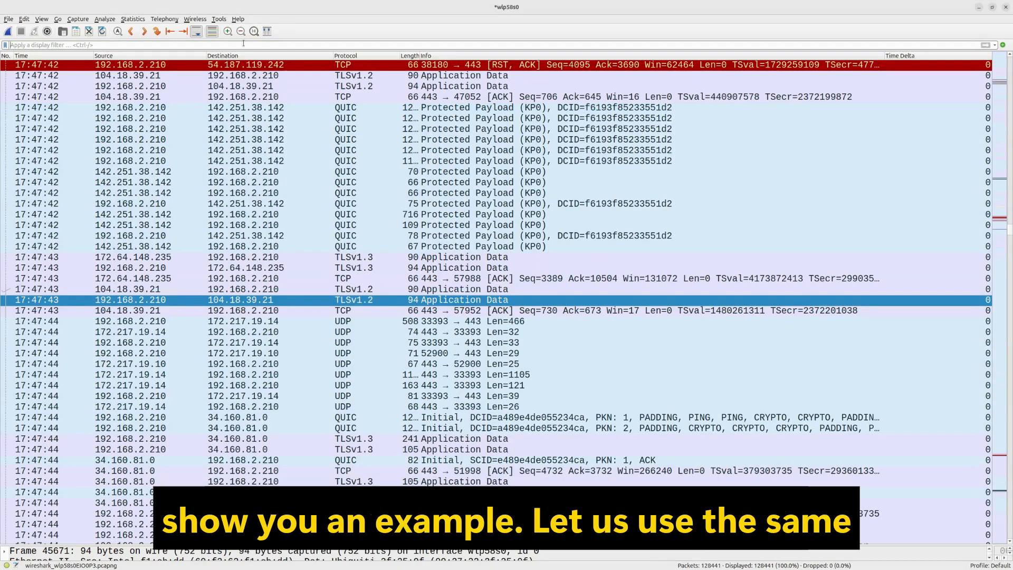
# Filter the unfiltered capture with http || tls and look through the earlier browser packets.
pyautogui.write('htt')
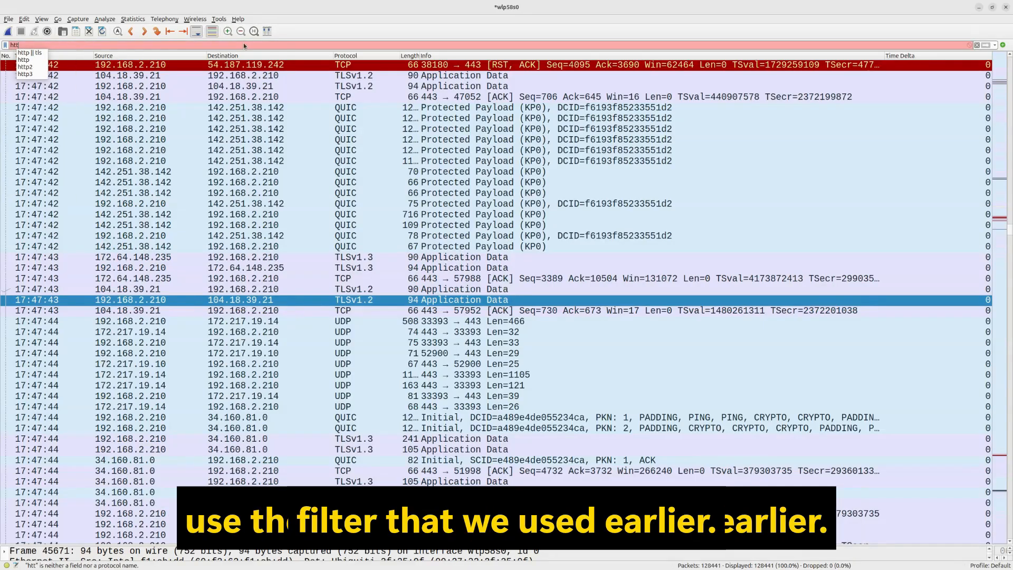
pyautogui.write('p ||')
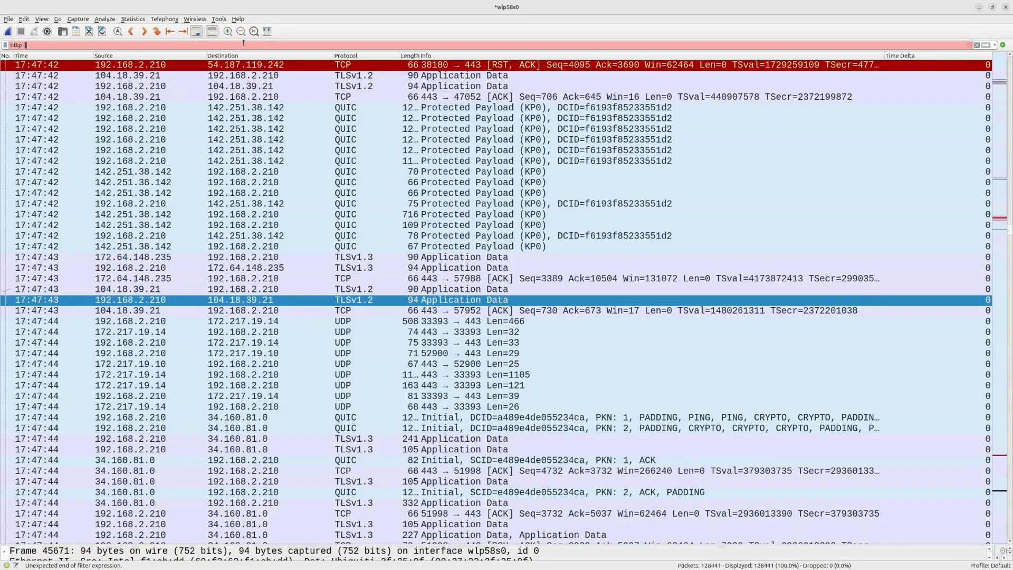
pyautogui.write(' tls')
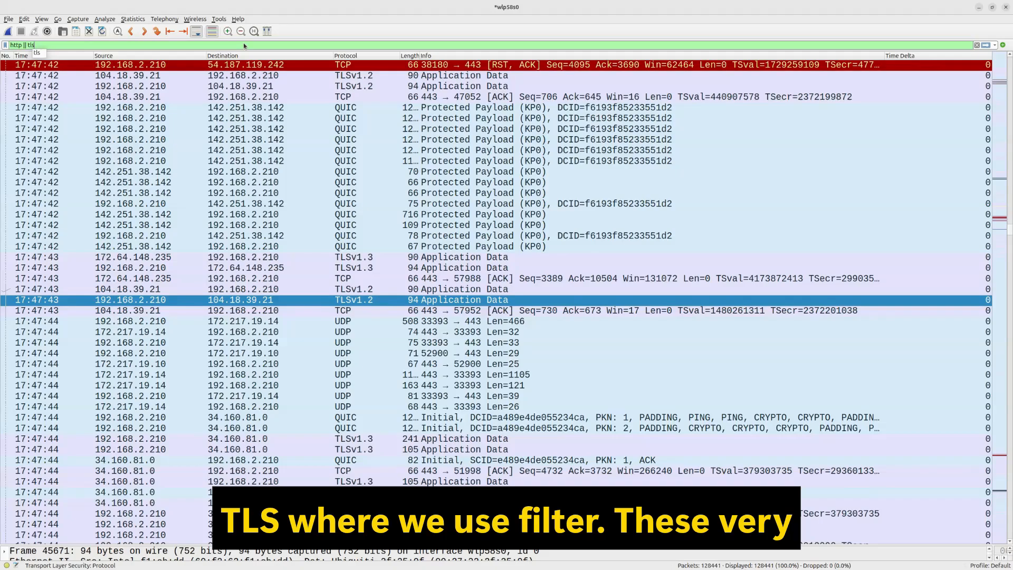
pyautogui.press('Return')
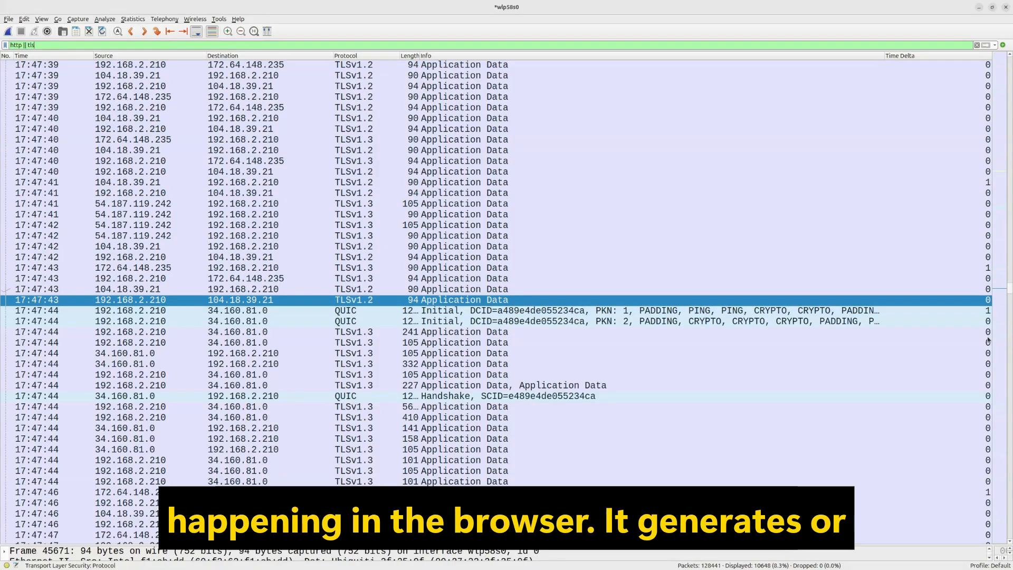
pyautogui.scroll(7, 845, 270)
pyautogui.scroll(20, 844, 270)
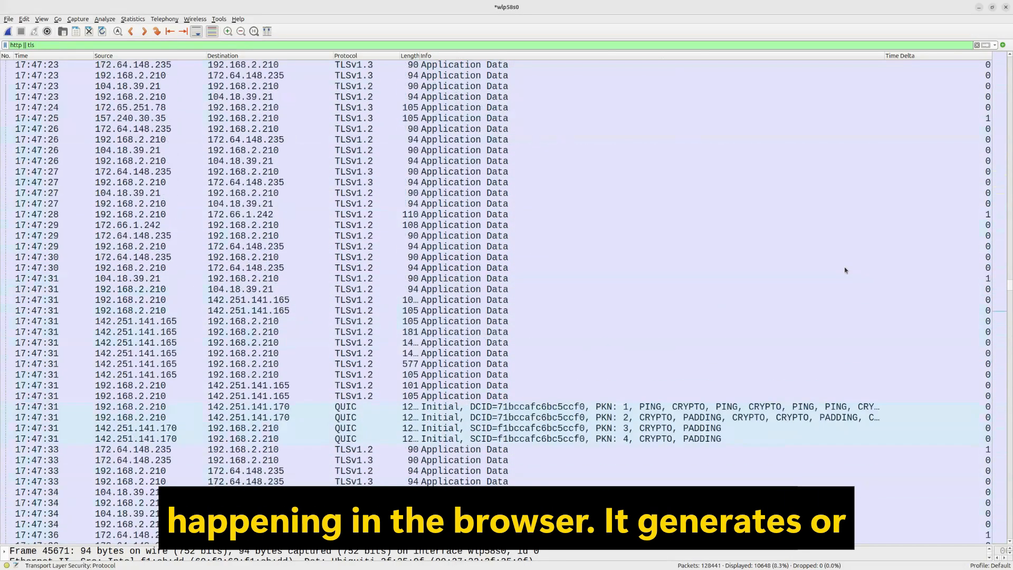
pyautogui.scroll(18, 844, 270)
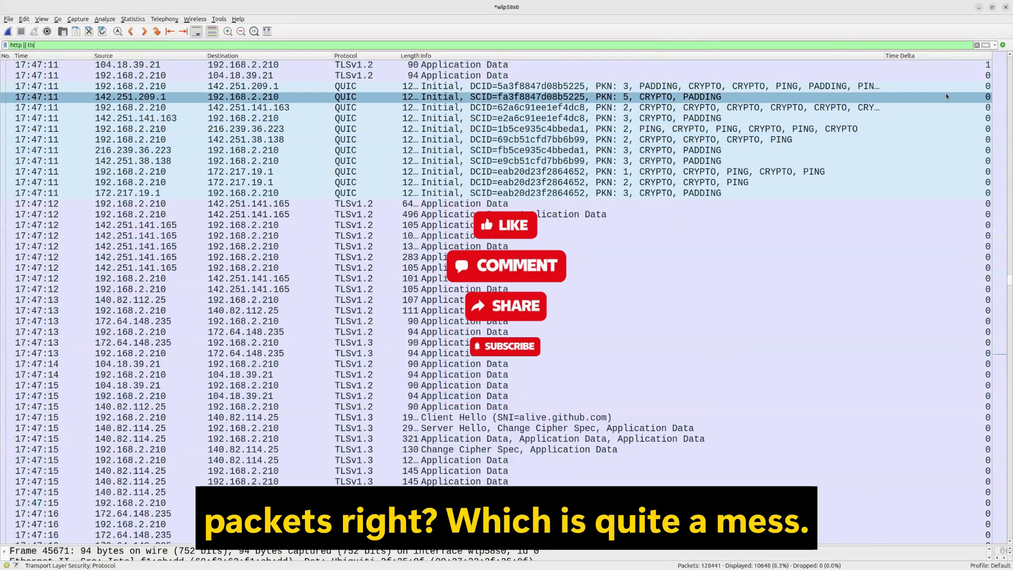
# Replace the http || tls filter with tcp.stream eq 0 to narrow the list to one TCP conversation.
pyautogui.click(978, 47)
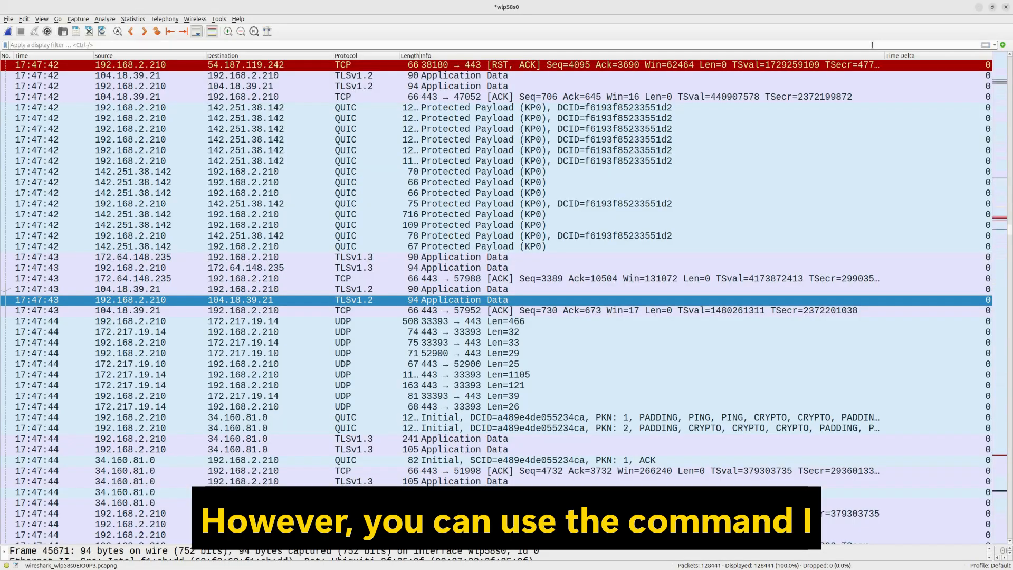
pyautogui.write('tcp.stream eq X')
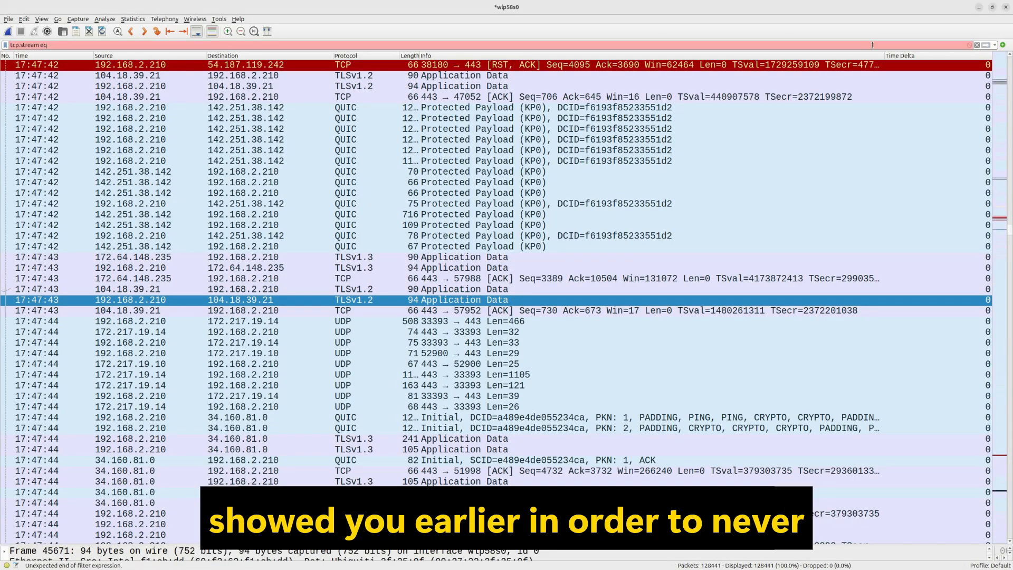
pyautogui.press('BackSpace')
pyautogui.write('0')
pyautogui.press('Return')
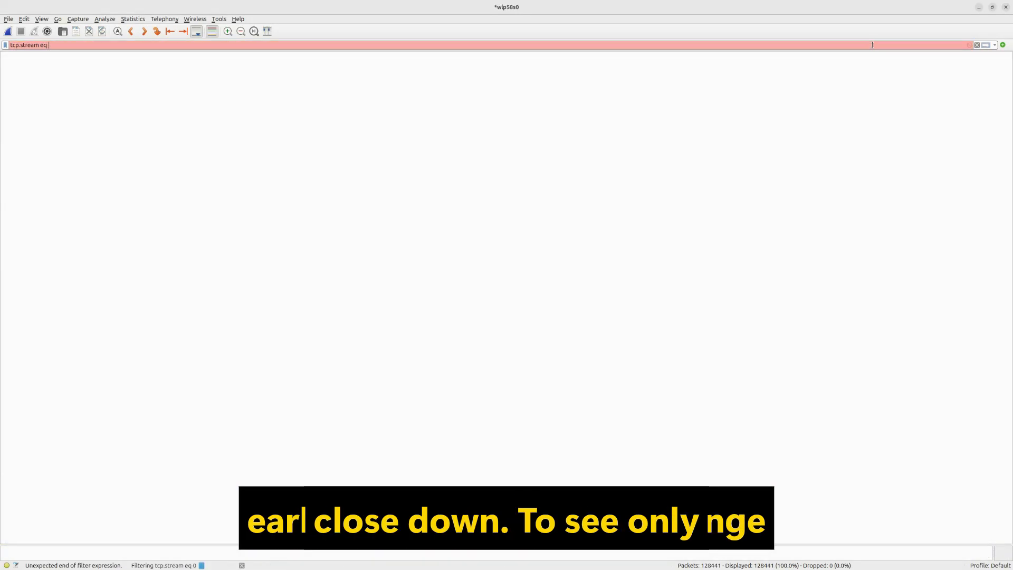
pyautogui.scroll(12, 876, 182)
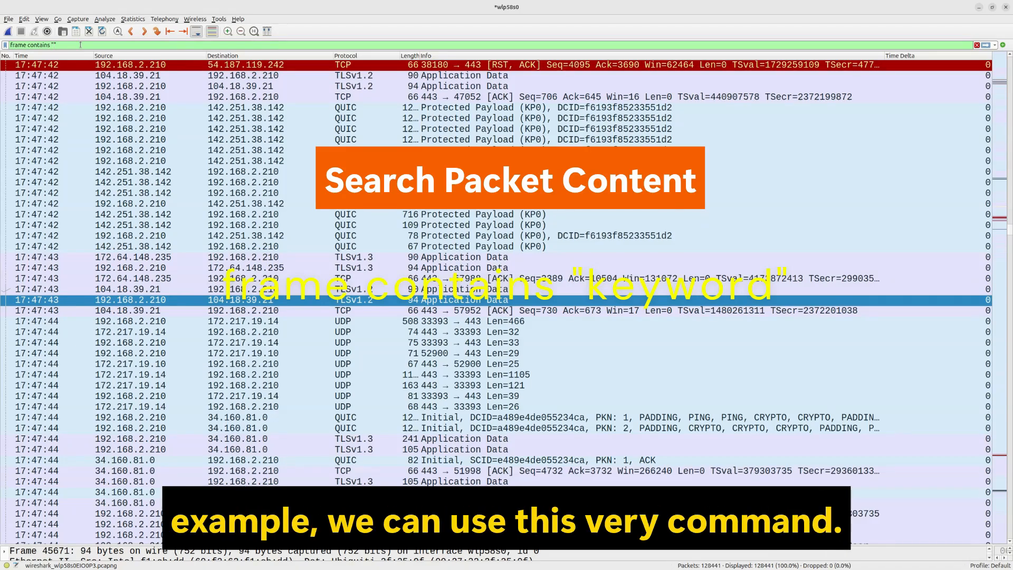
# Search the packet contents with the display filter frame contains "malware".
pyautogui.write('mal')
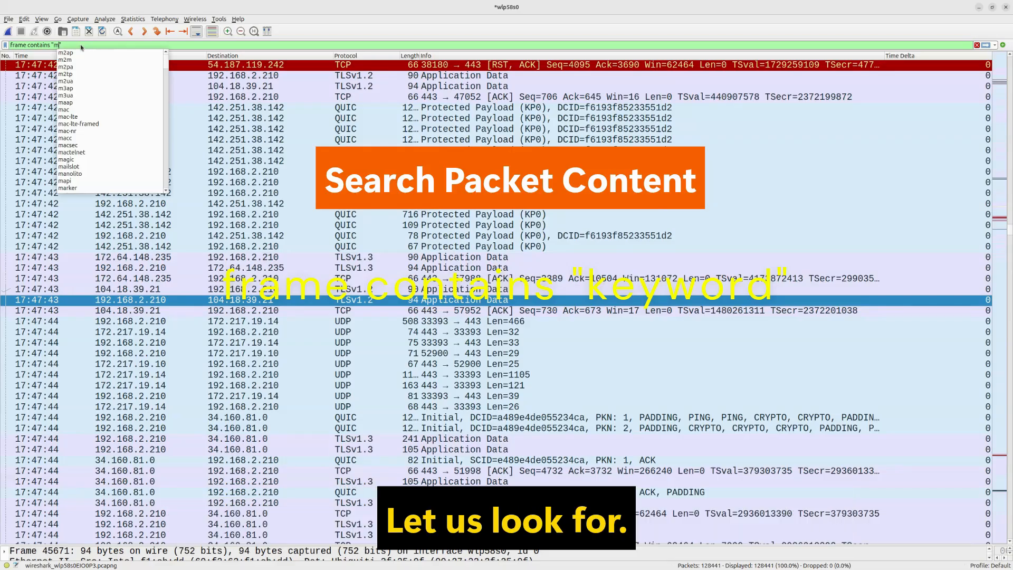
pyautogui.write('ware')
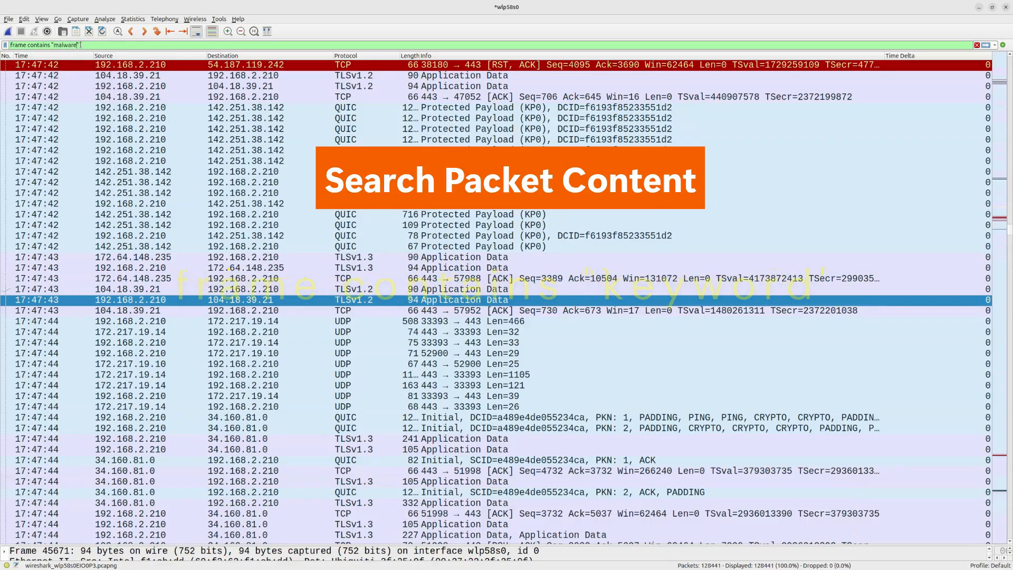
pyautogui.press('Return')
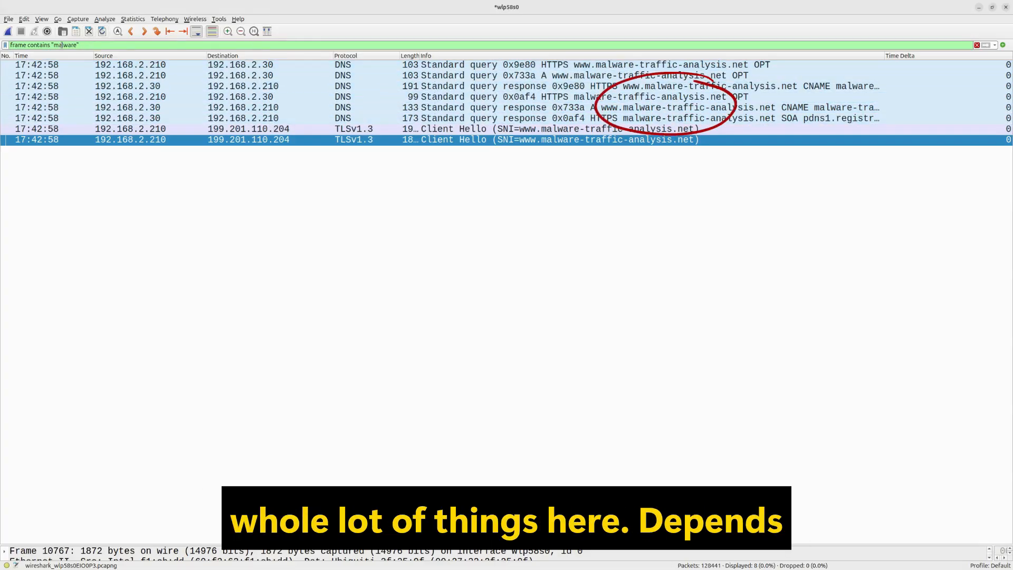
# Change the searched keyword in the frame contains filter to "username" and apply it.
pyautogui.doubleClick(64, 45)
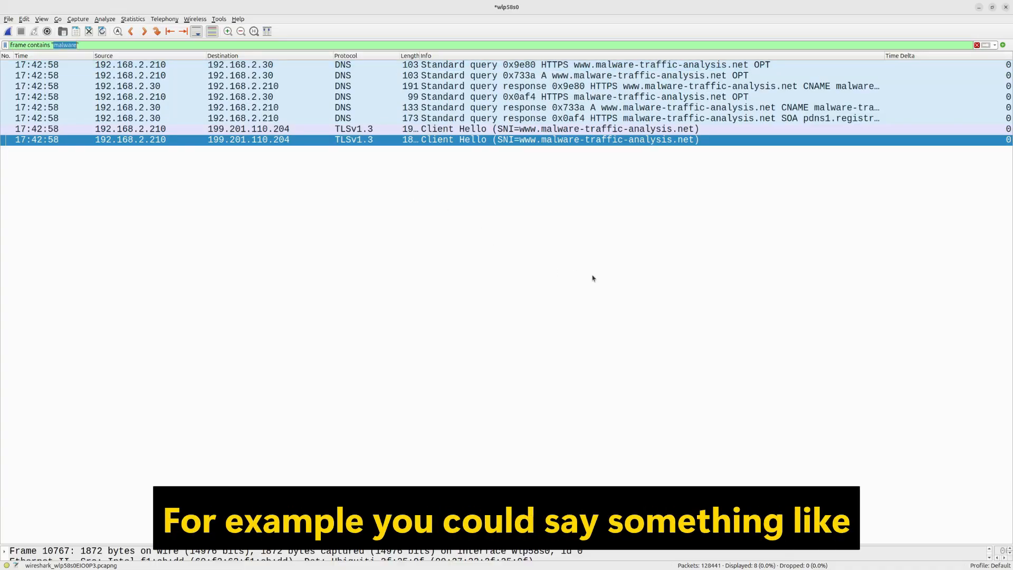
pyautogui.write('username')
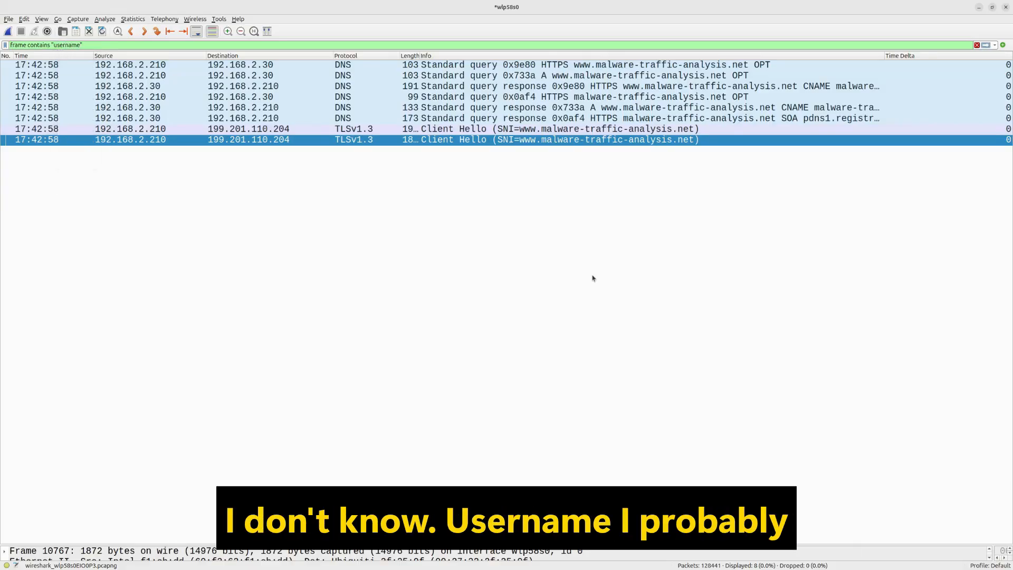
pyautogui.press('Return')
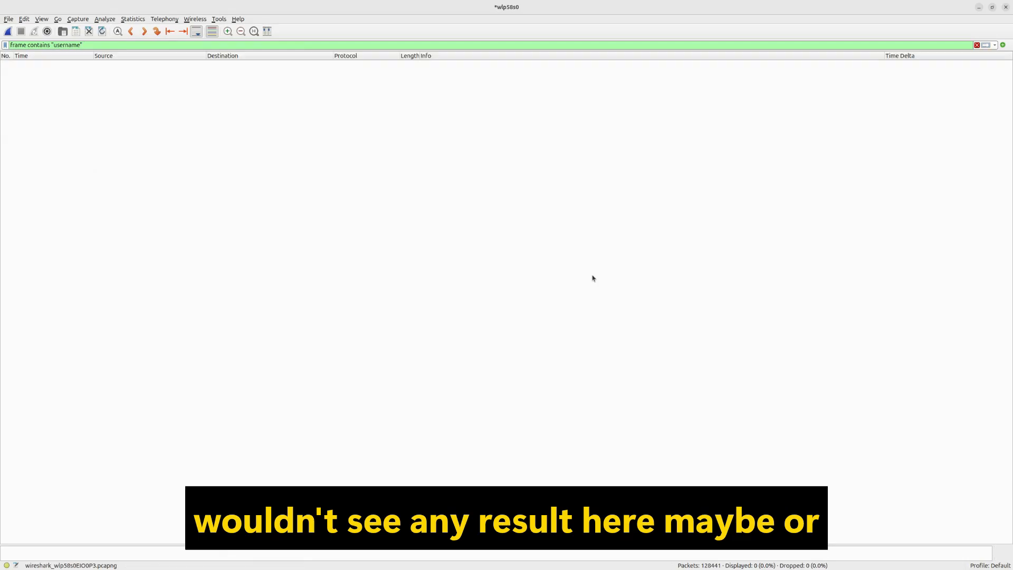
# Change the searched keyword in the frame contains filter to "hostname" and apply it.
pyautogui.doubleClick(68, 45)
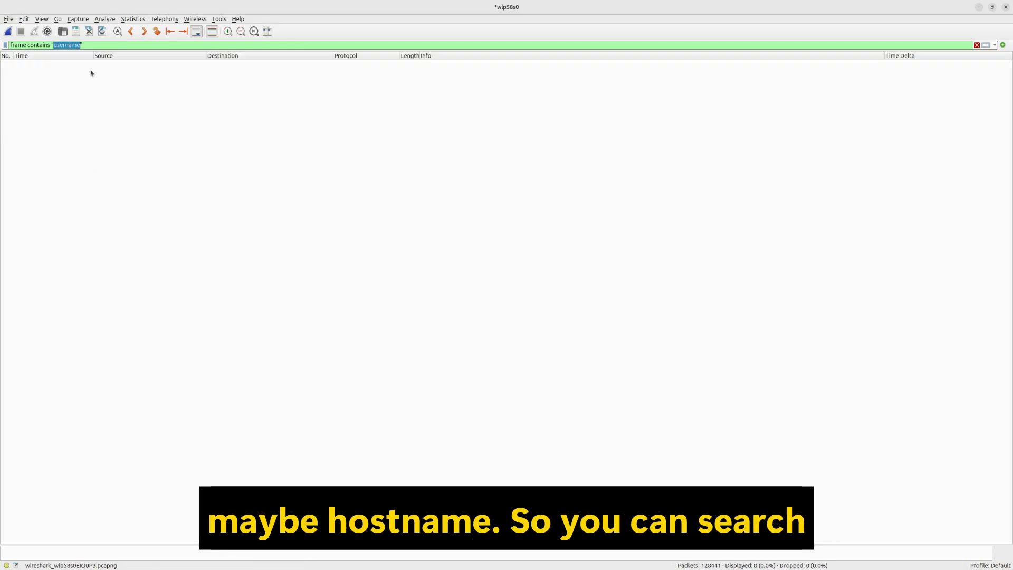
pyautogui.write('hostname')
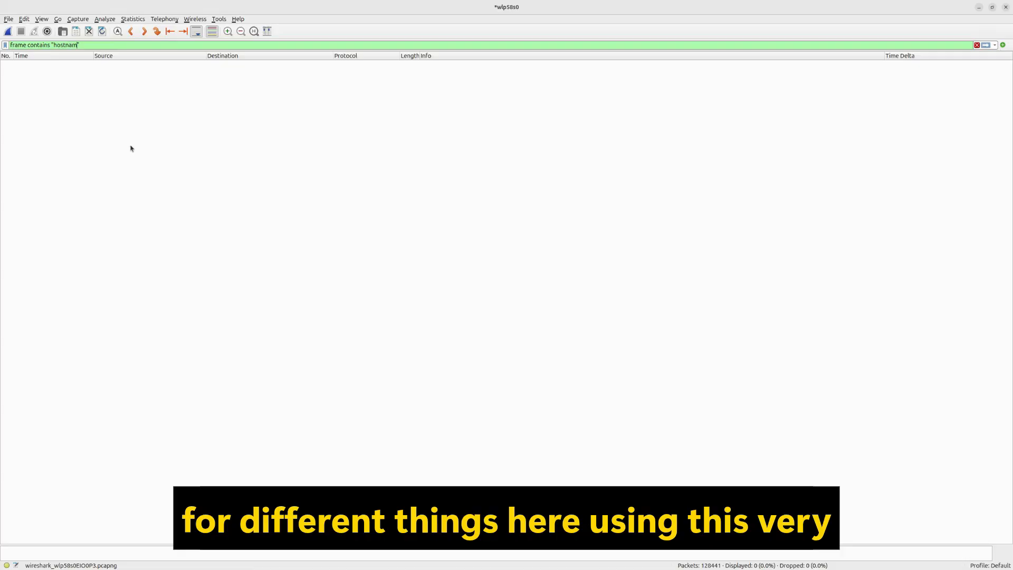
pyautogui.press('Return')
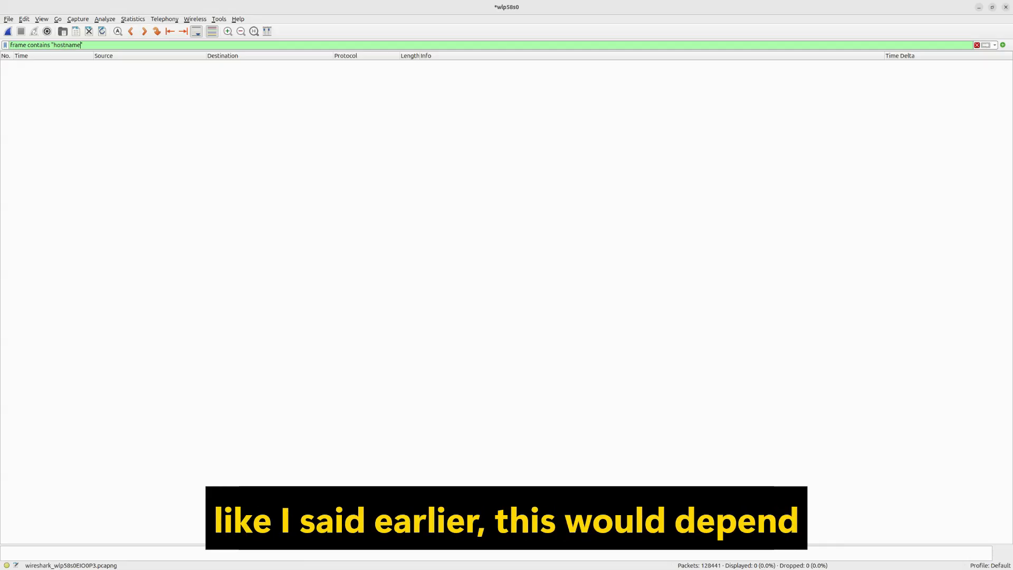
# Set the frame contains filter's keyword back to "malware" and apply it.
pyautogui.doubleClick(65, 45)
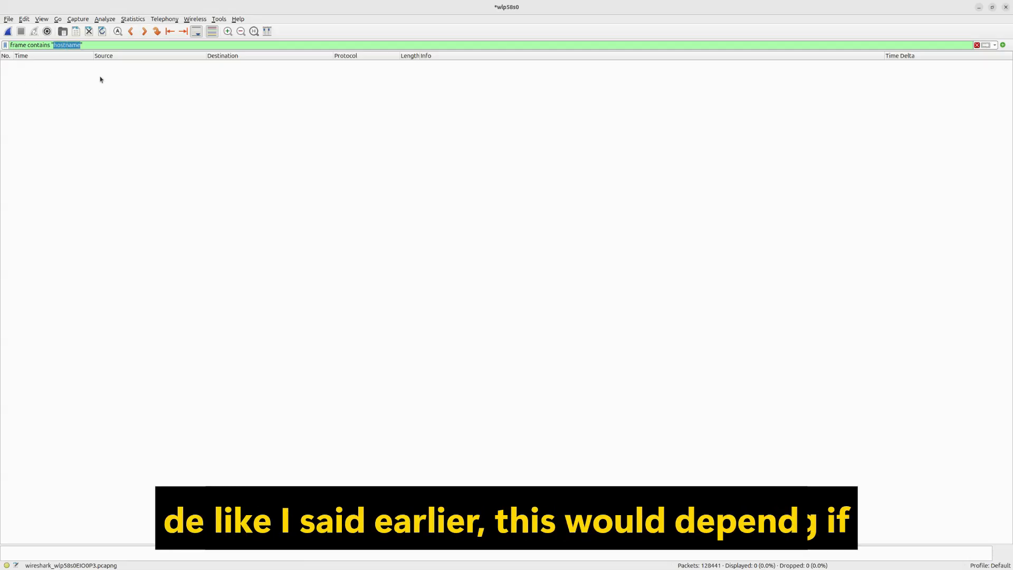
pyautogui.write('mal')
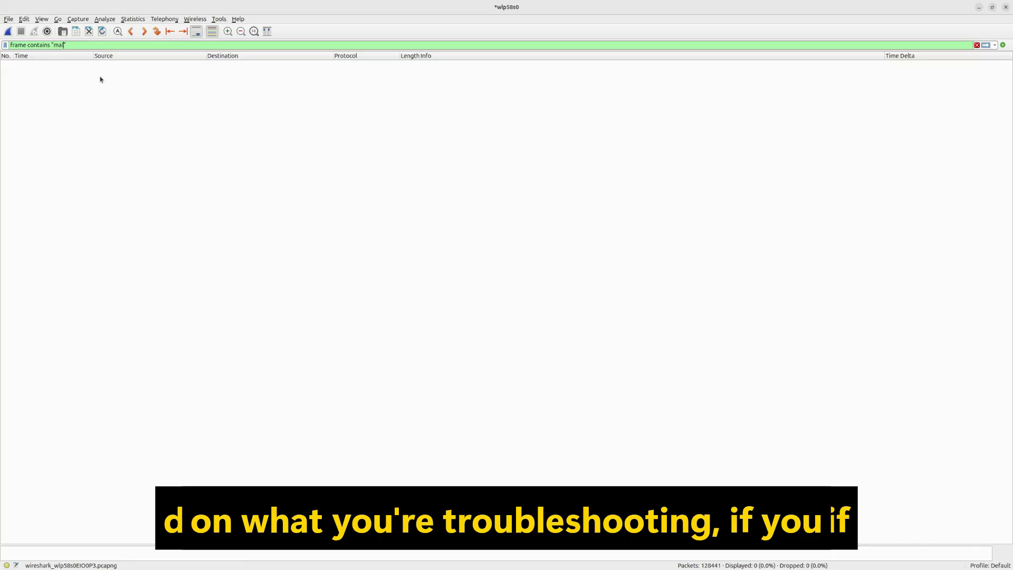
pyautogui.write('w')
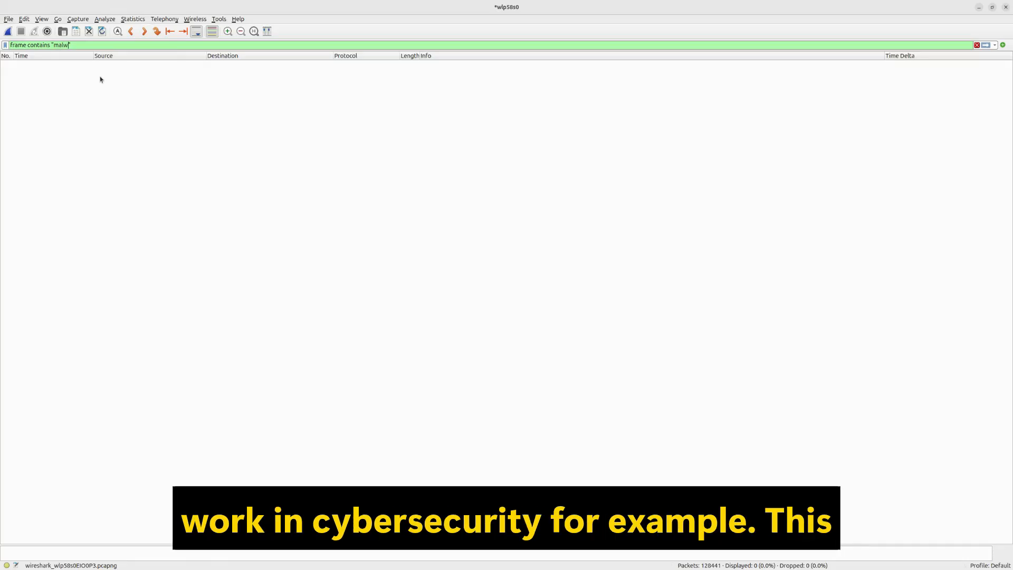
pyautogui.write('are')
pyautogui.press('Return')
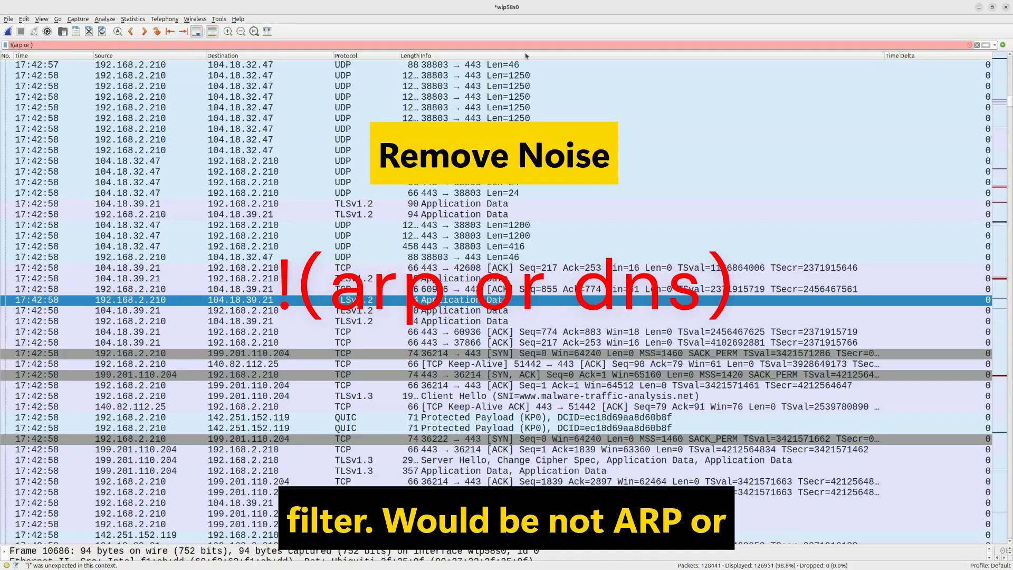
# Complete the display filter as !(arp or dns) and apply it to exclude ARP and DNS packets.
pyautogui.write('dns')
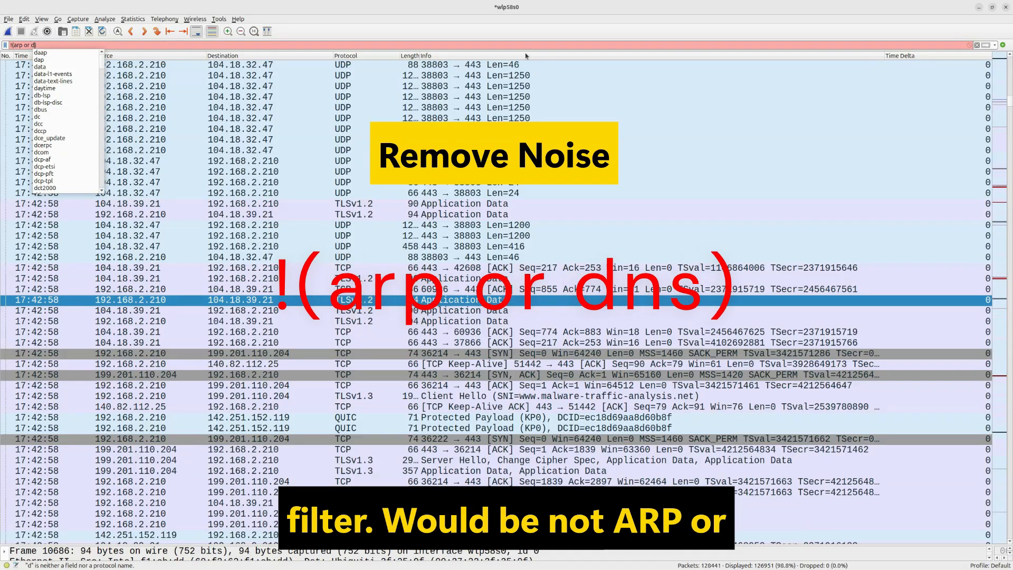
pyautogui.press('Return')
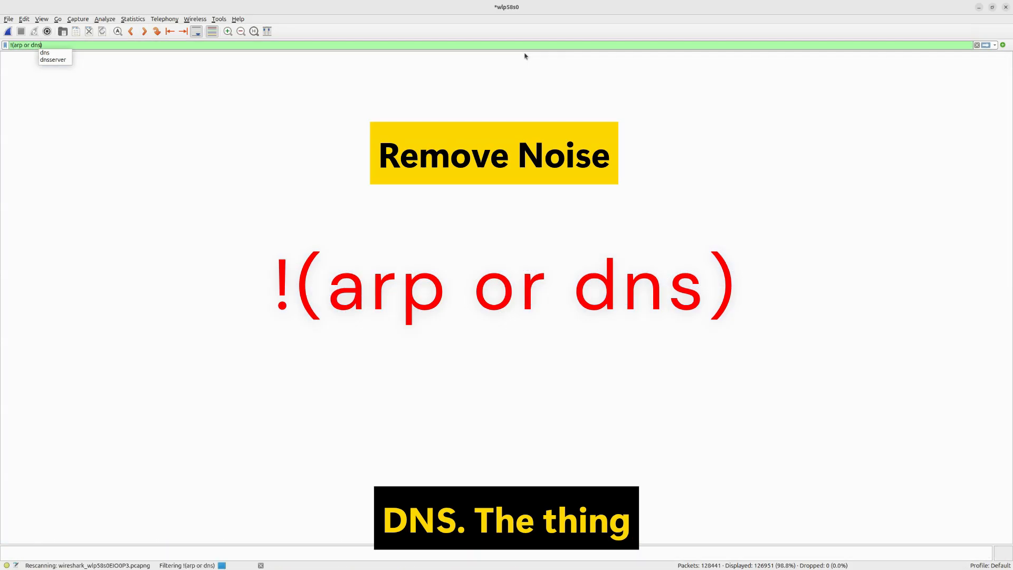